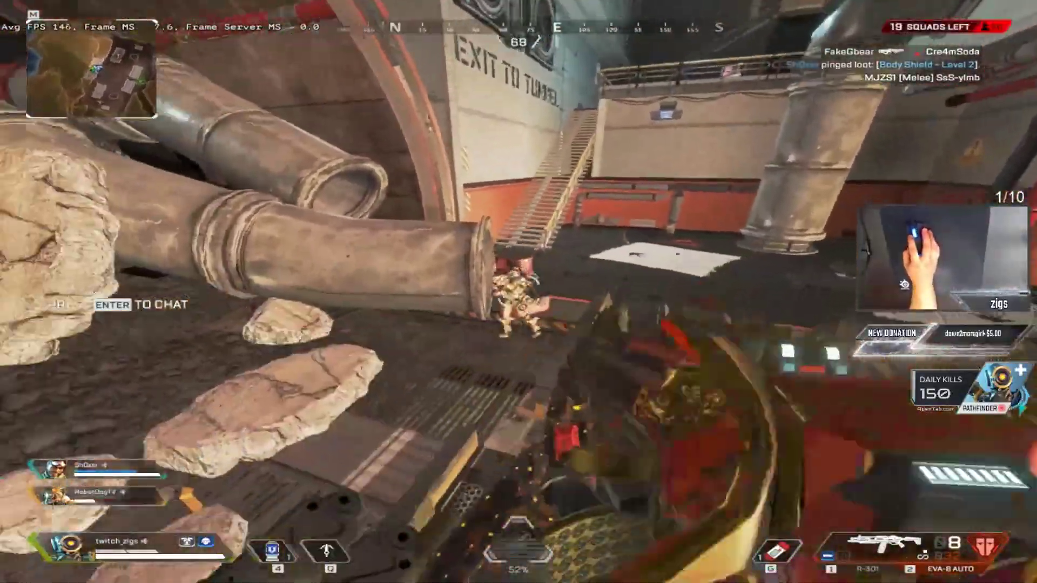
- Knock the enemy down with the EVA-8, then finish the knock with the R-301 rifle
click(519, 292)
click(518, 292)
key(1)
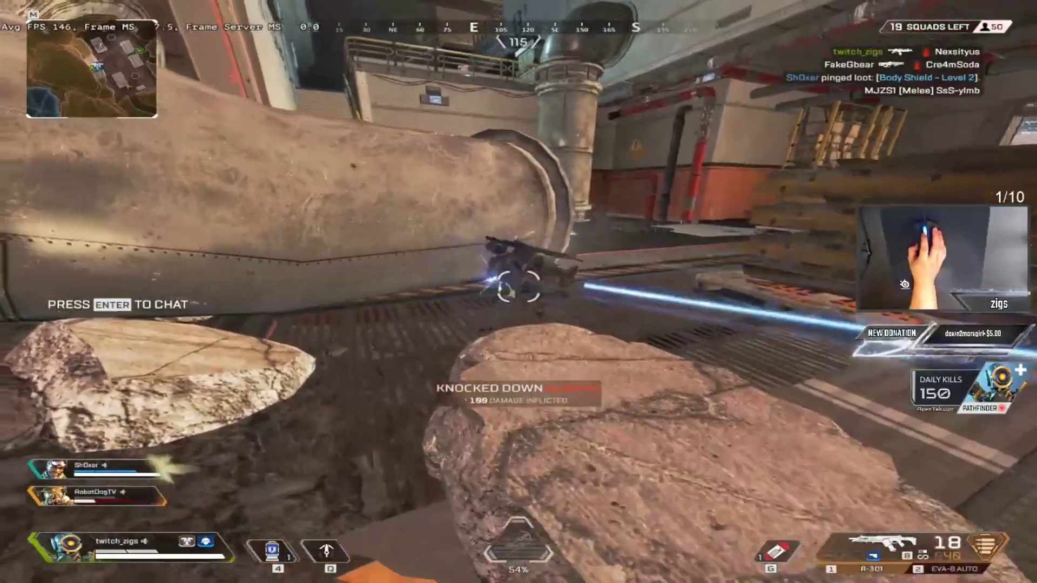
click(519, 291)
click(519, 291)
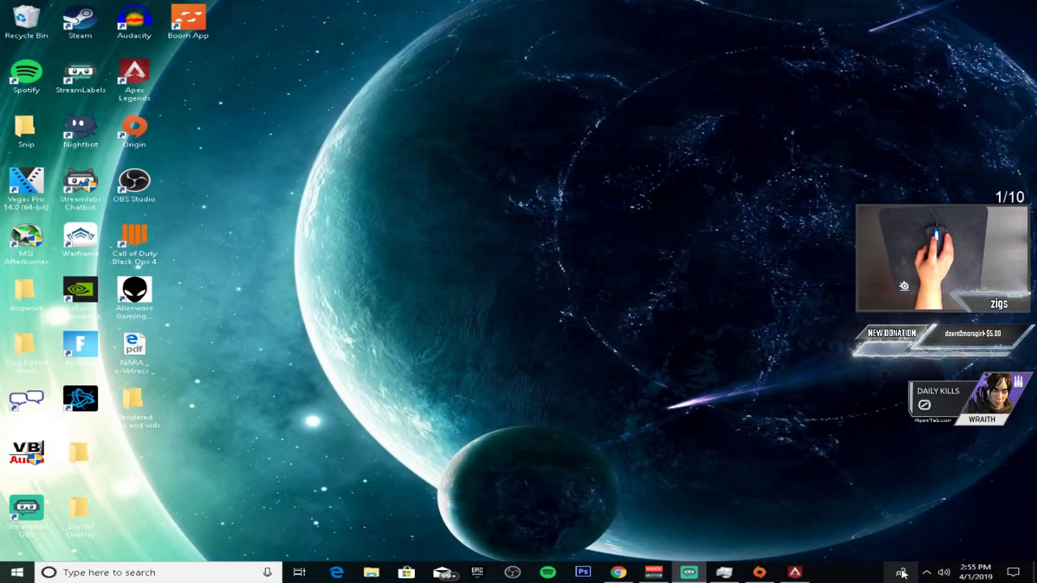
- Launch NVIDIA Control Panel from the hidden tray icons, showing the 1440 × 1080 240Hz custom resolution
click(925, 572)
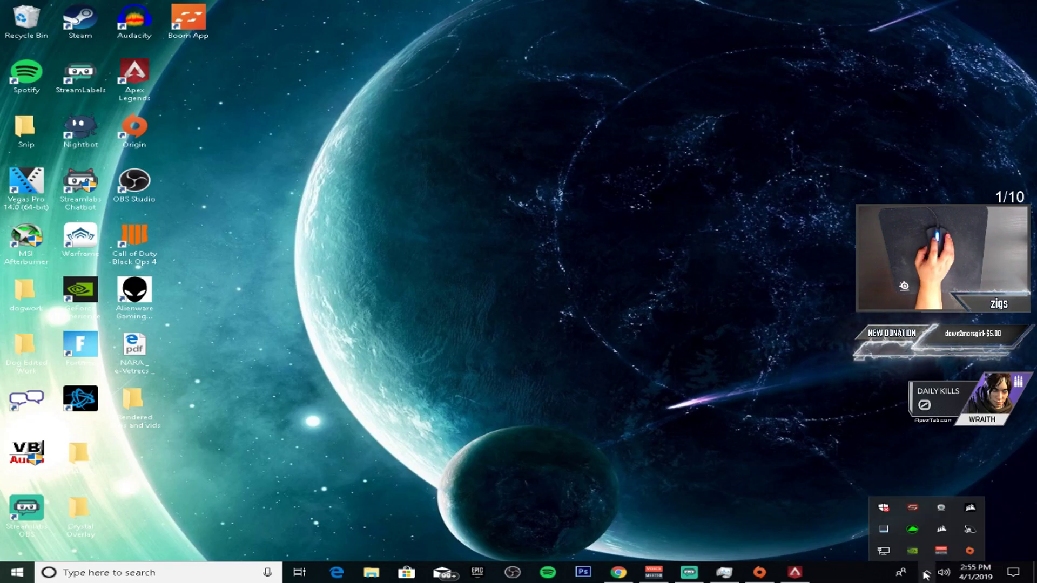
click(868, 467)
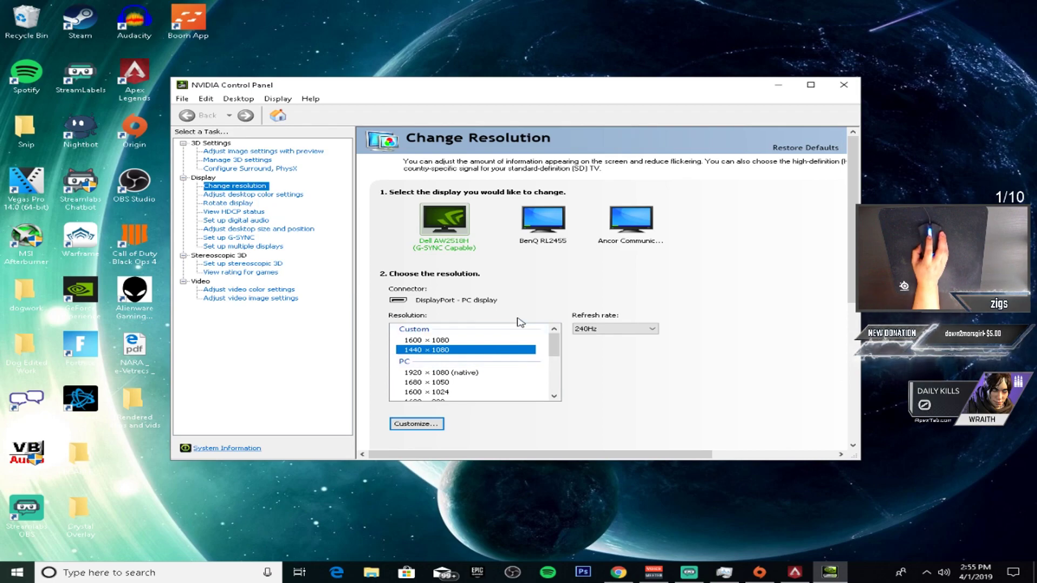
click(414, 427)
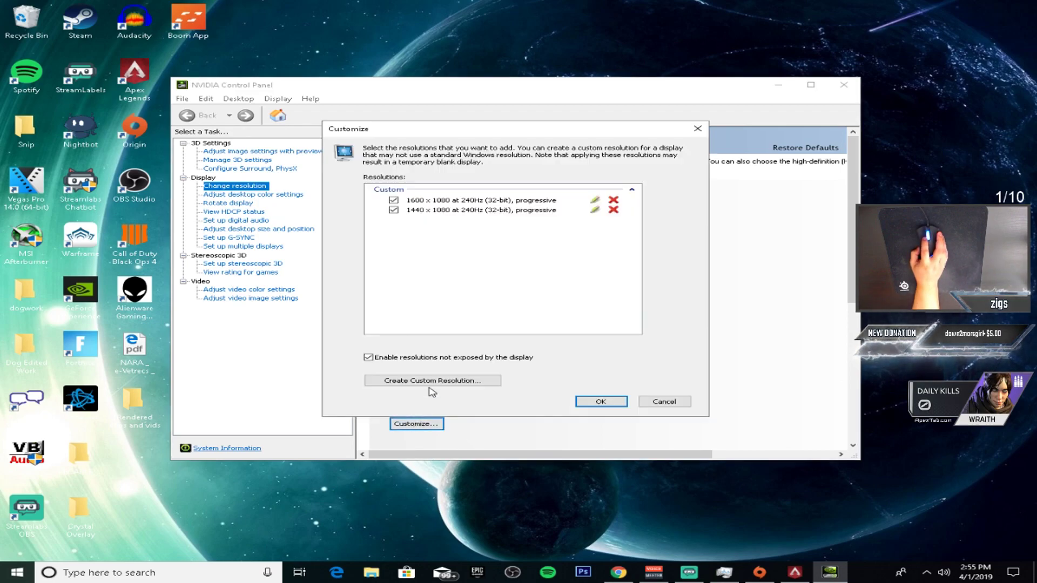
click(430, 381)
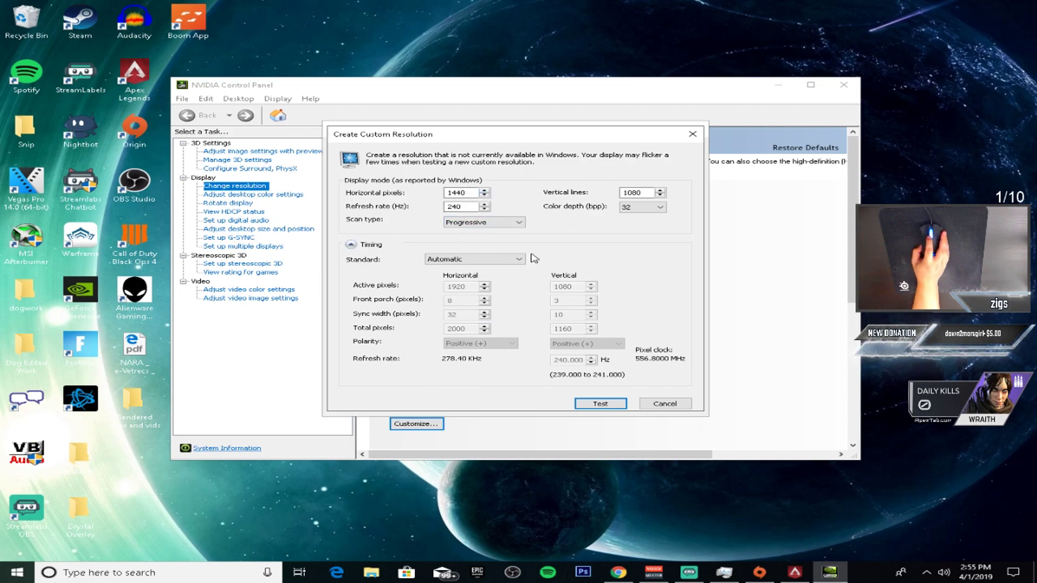
click(644, 194)
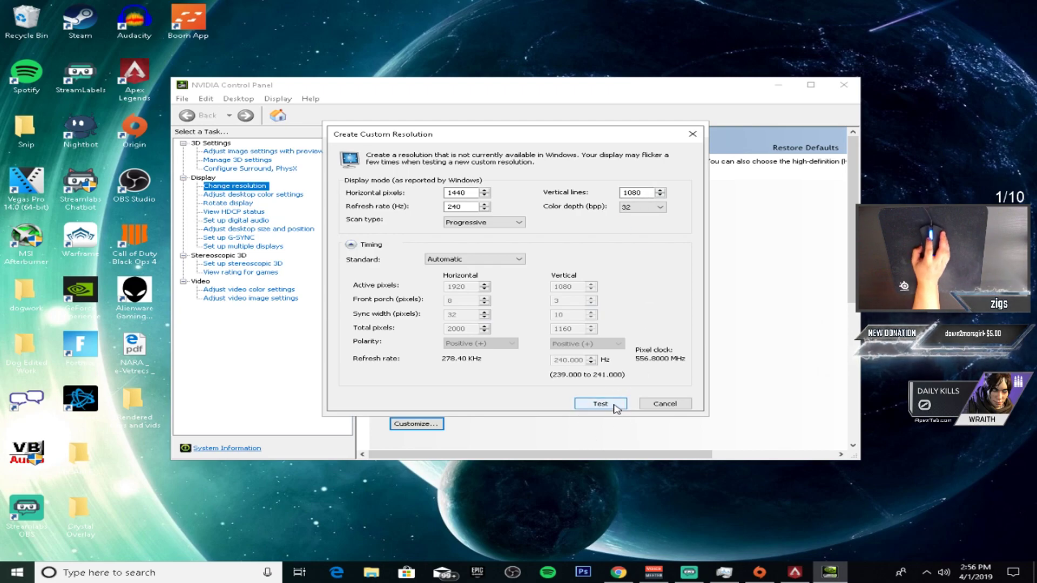
click(616, 409)
click(627, 304)
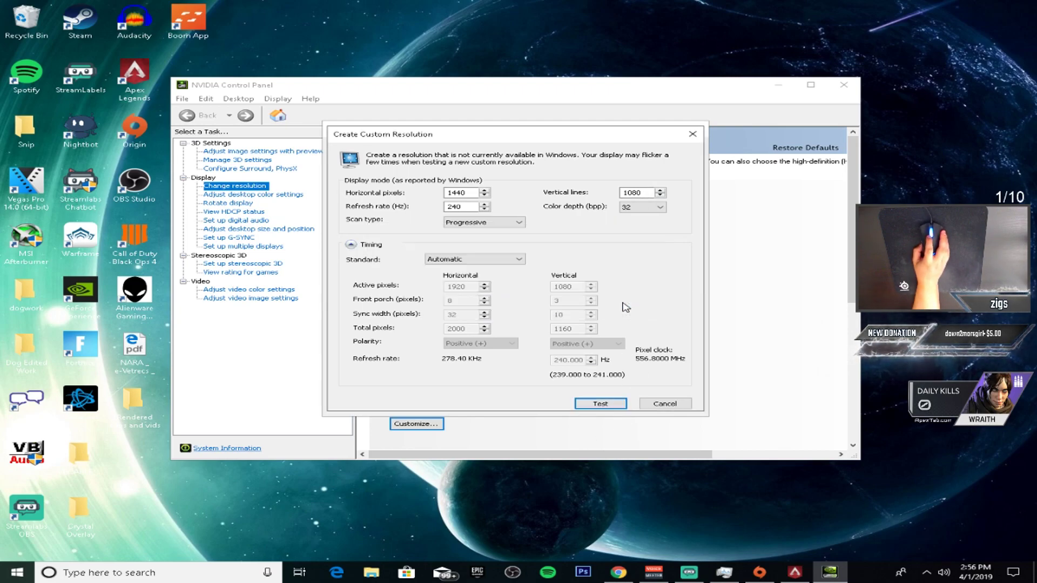
click(693, 135)
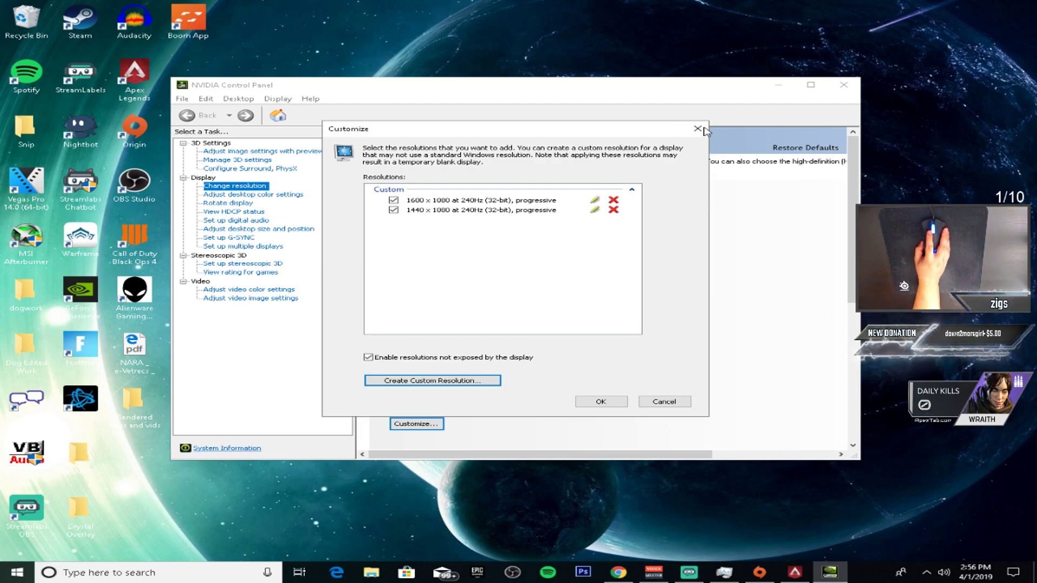
click(698, 129)
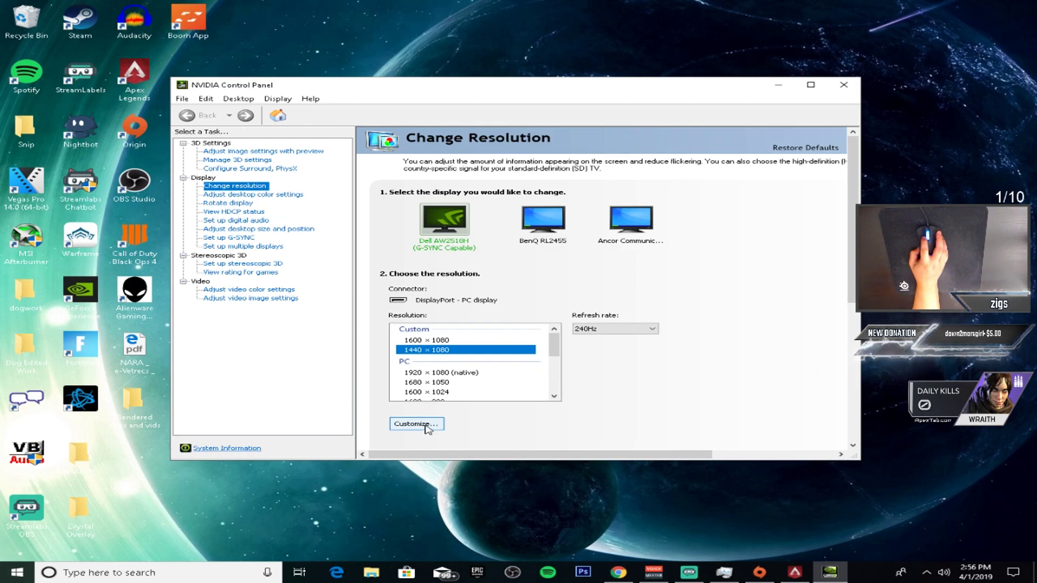
click(224, 195)
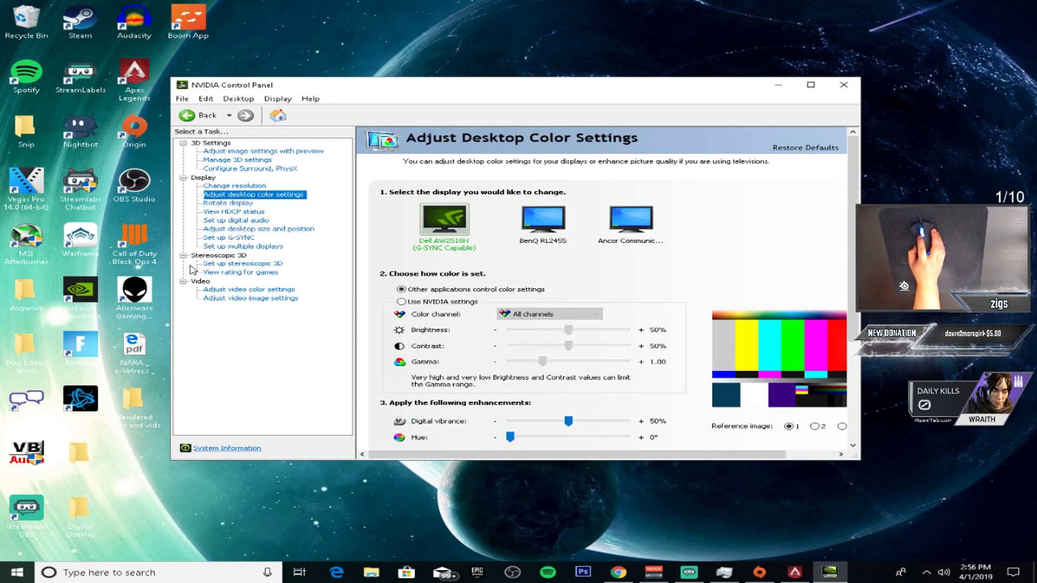
- Check full-screen GPU scaling at 1440 × 1080 under desktop size and position, then close the control panel
click(228, 290)
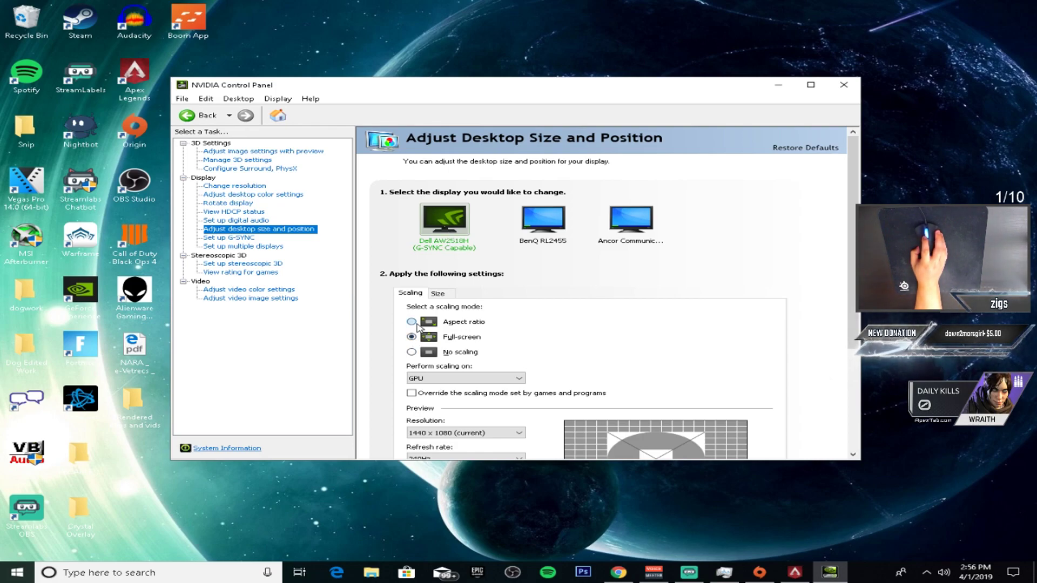
click(229, 234)
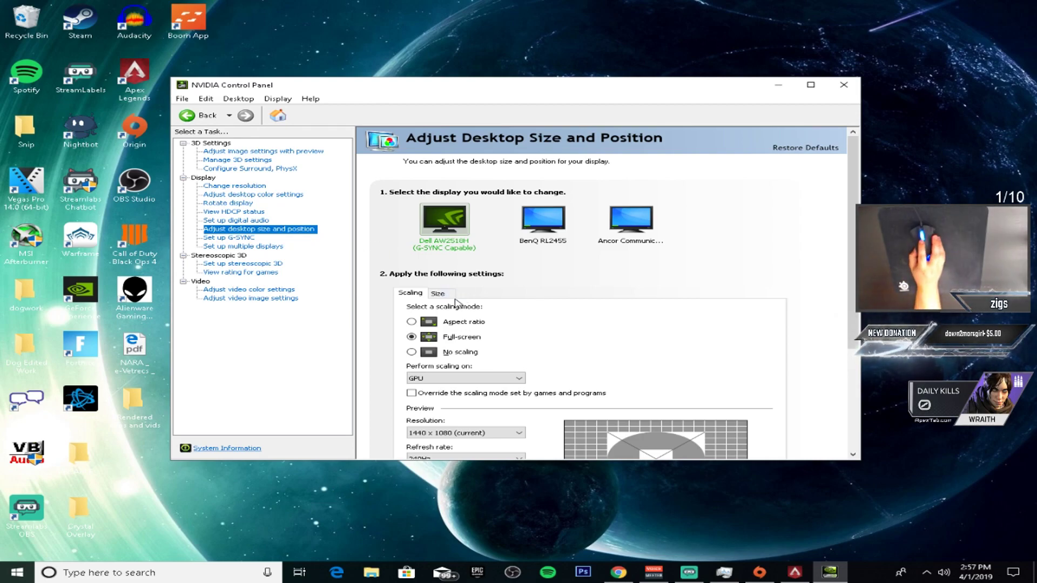
scroll(416, 324, down, 1)
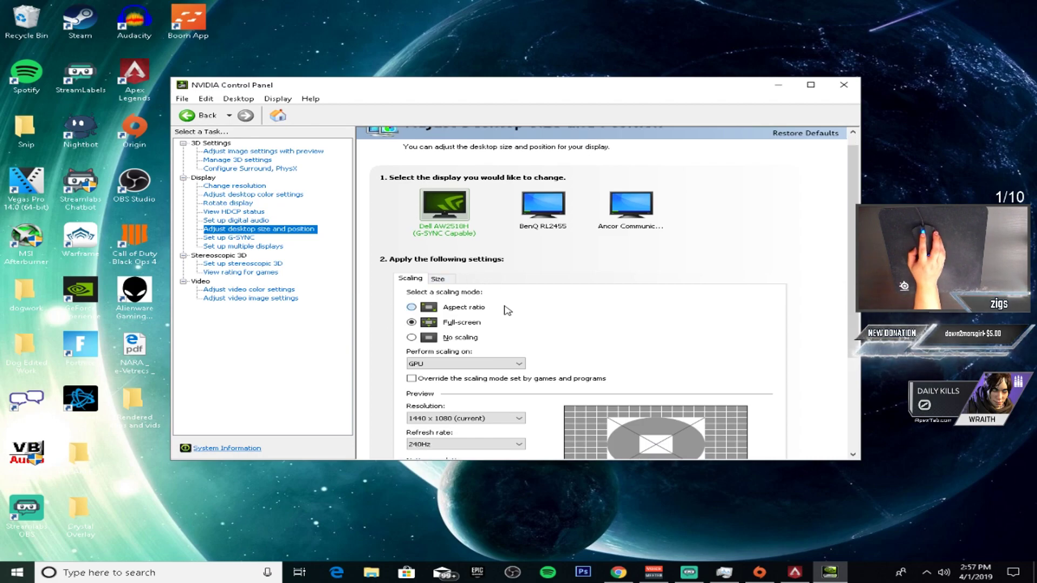
click(846, 85)
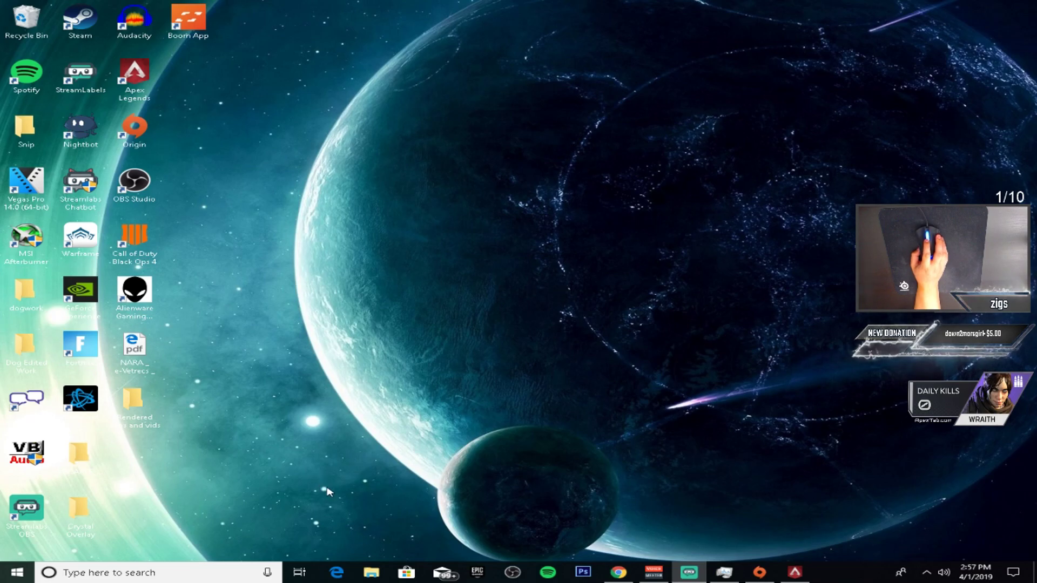
- Search for 'apex' and open the Apex Legends shortcut's folder in File Explorer
click(163, 577)
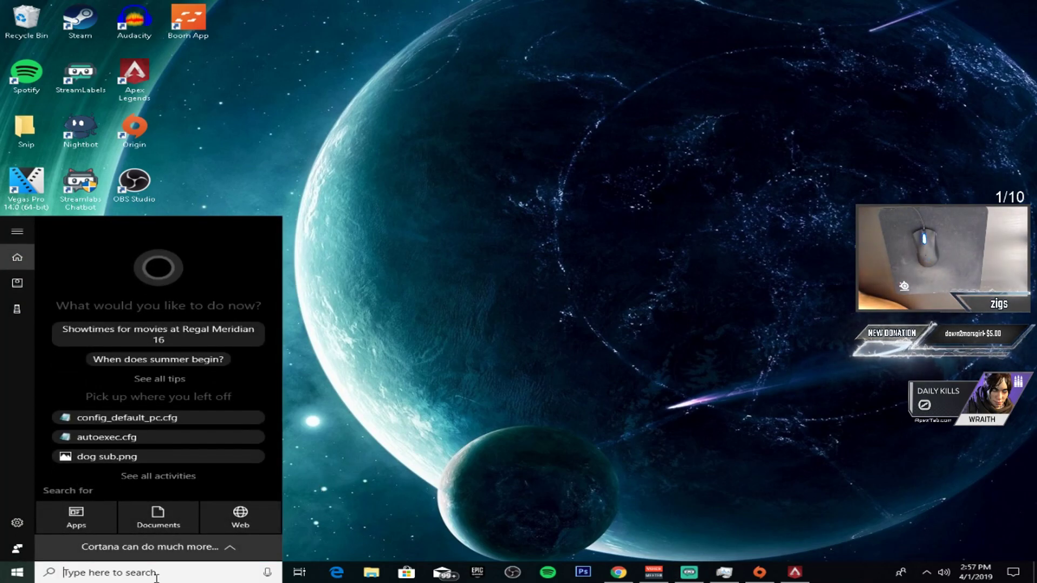
text(apex)
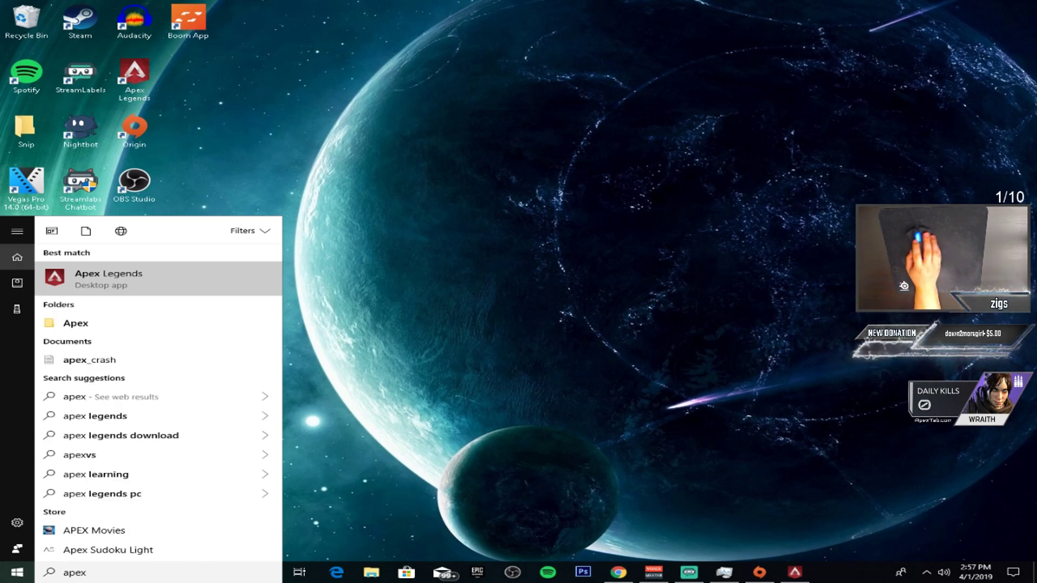
right_click(229, 287)
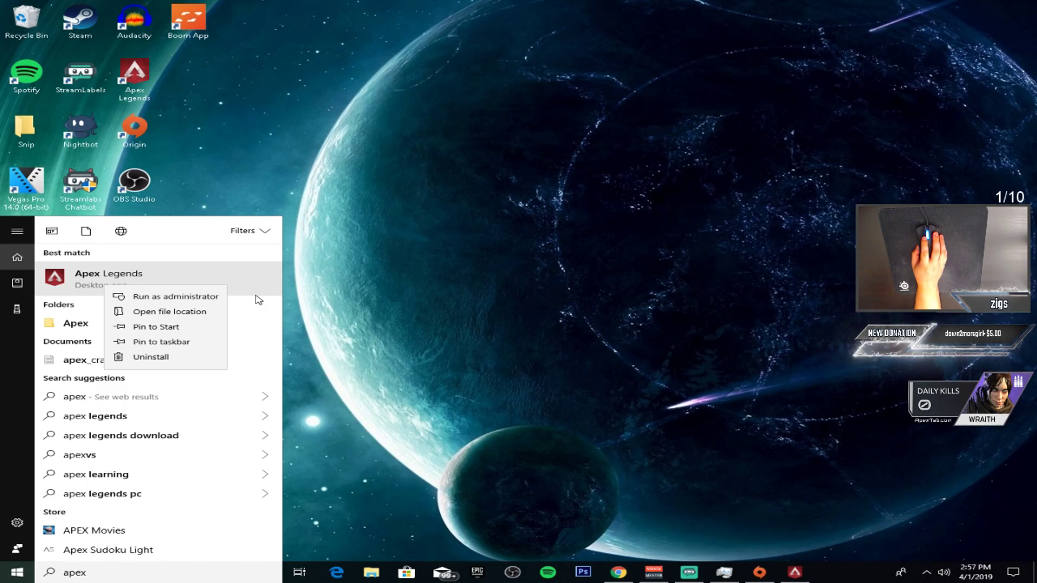
click(205, 314)
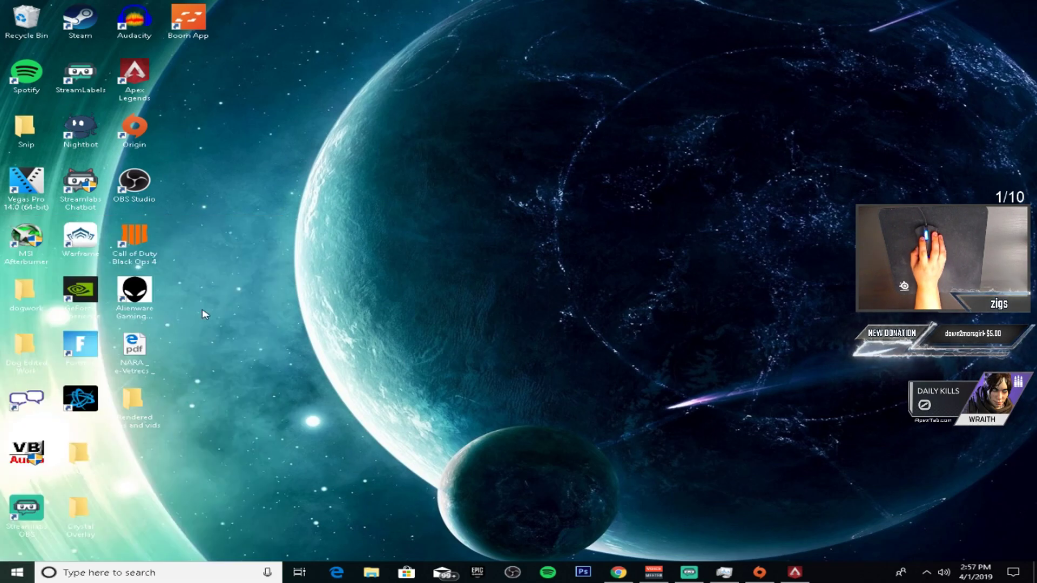
right_click(330, 188)
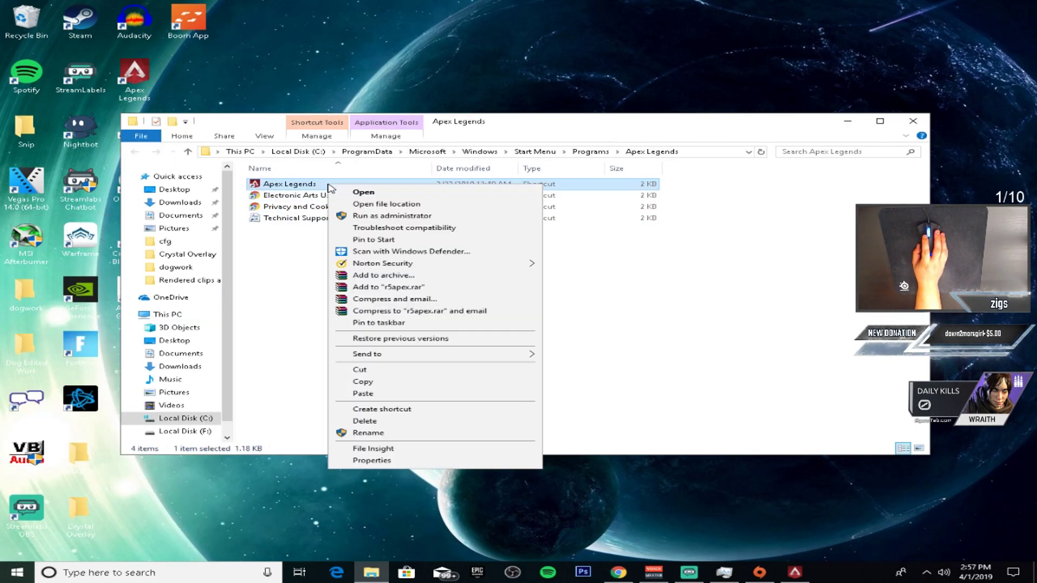
- Go to the Apex install folder under Origin Games and open its cfg folder
click(340, 208)
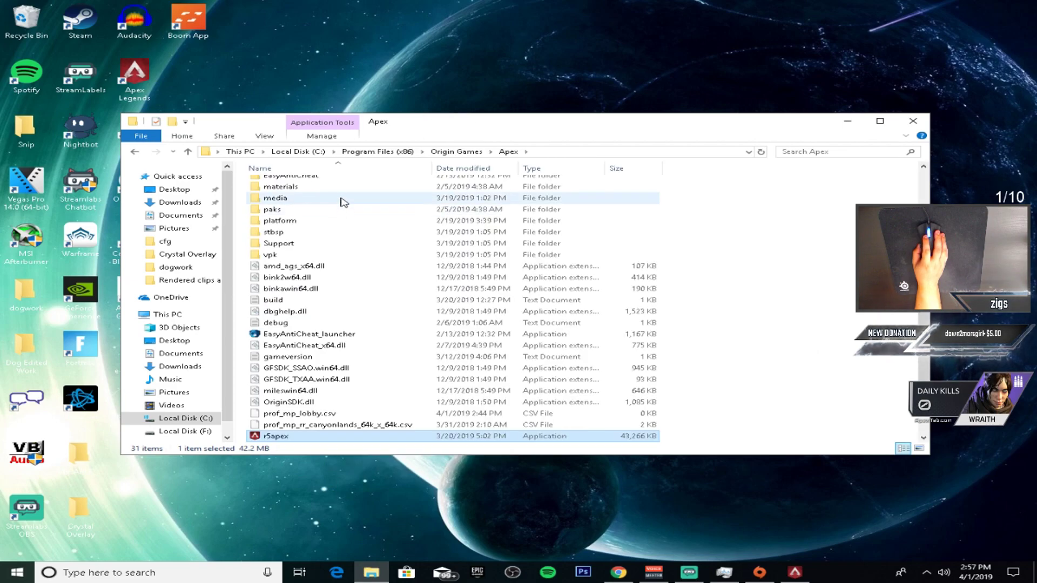
scroll(342, 208, up, 2)
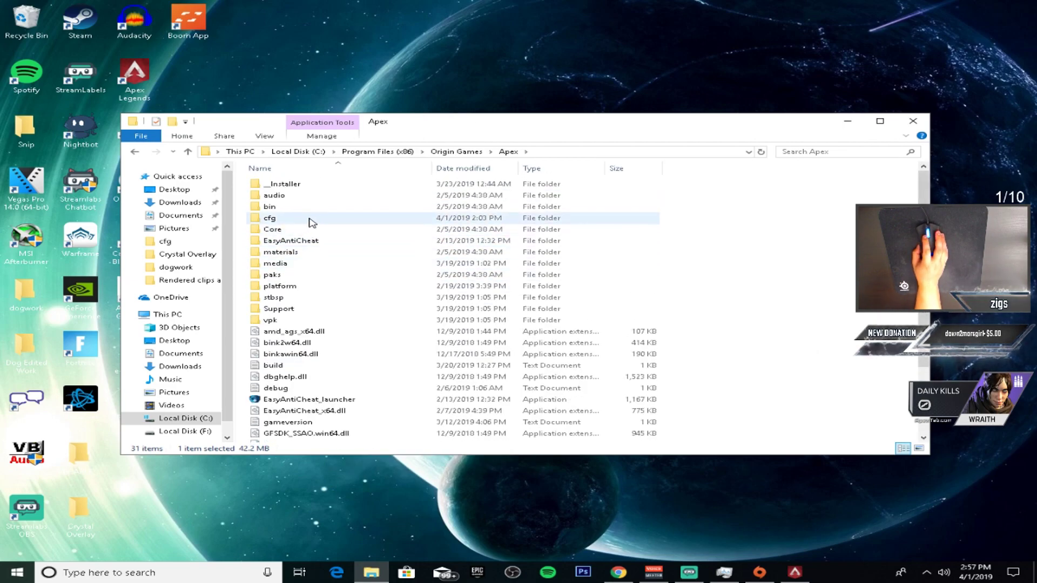
double_click(314, 219)
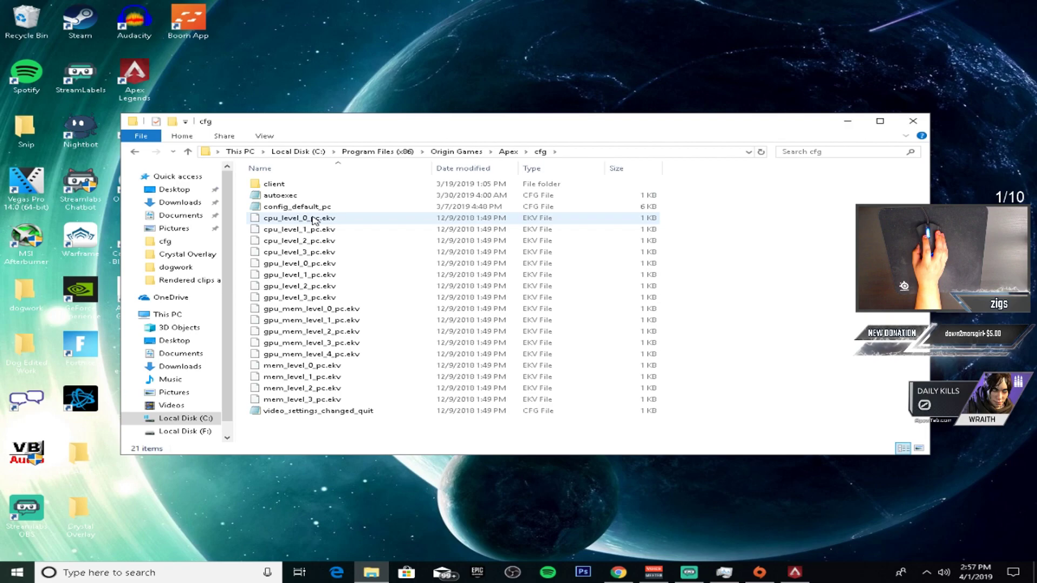
- Copy config_default_pc and paste a duplicate into the cfg folder
right_click(349, 209)
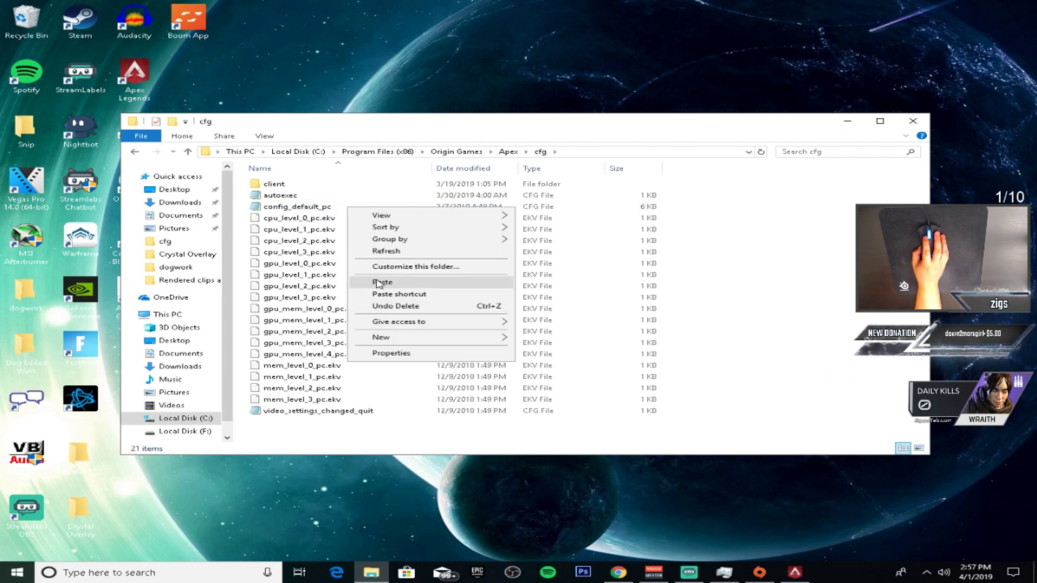
right_click(323, 209)
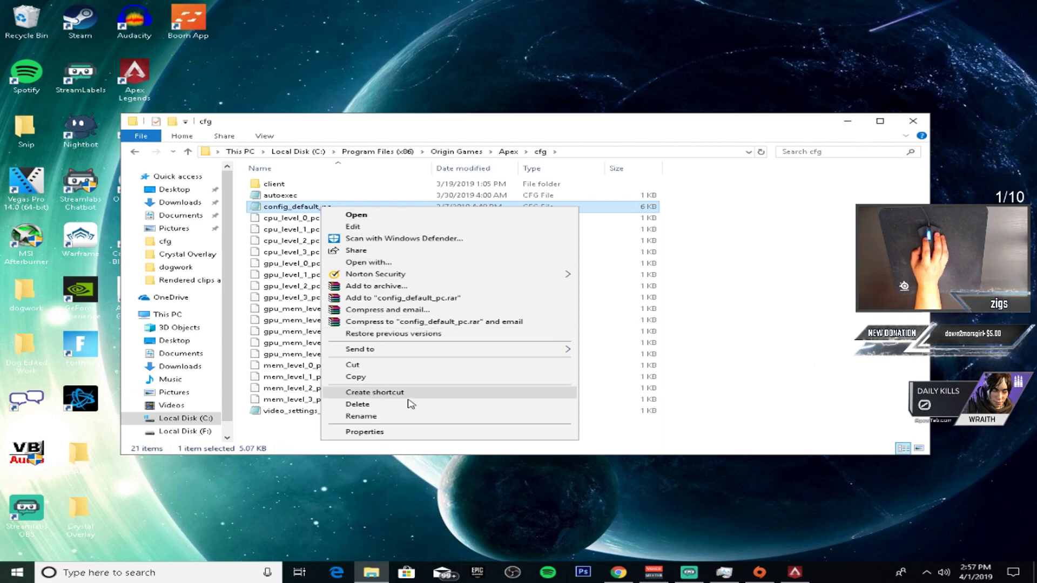
click(373, 376)
right_click(356, 434)
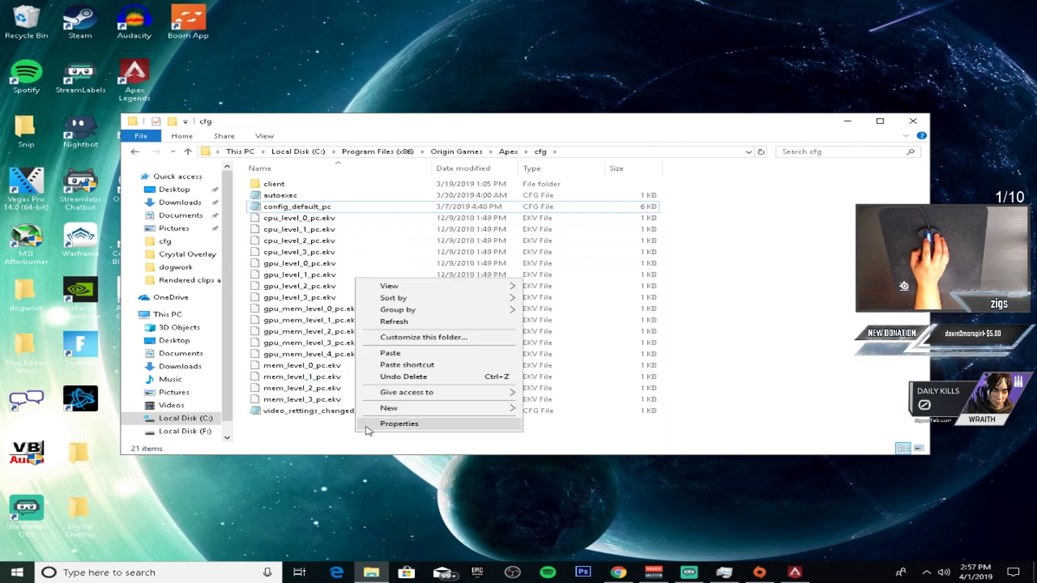
click(390, 354)
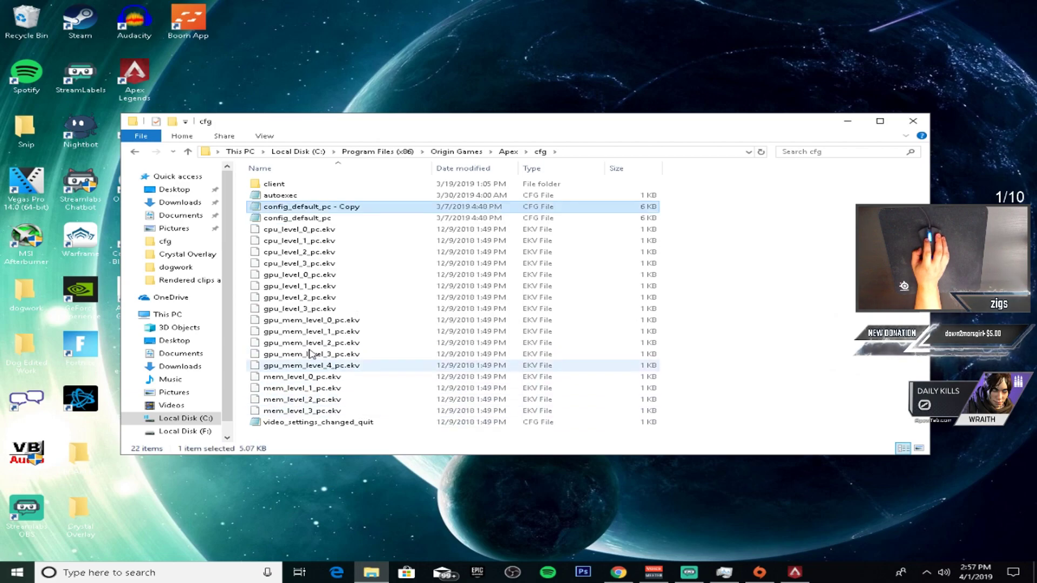
- View config_default_pc - Copy, then open autoexec with minimapRotate 1 and 1.33 letterbox aspect lines
double_click(370, 210)
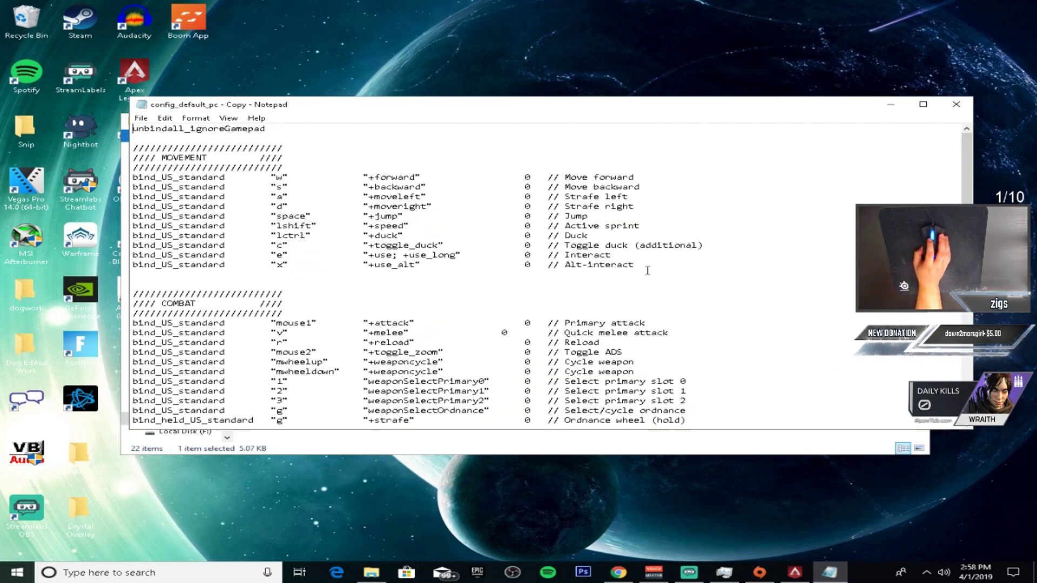
click(956, 106)
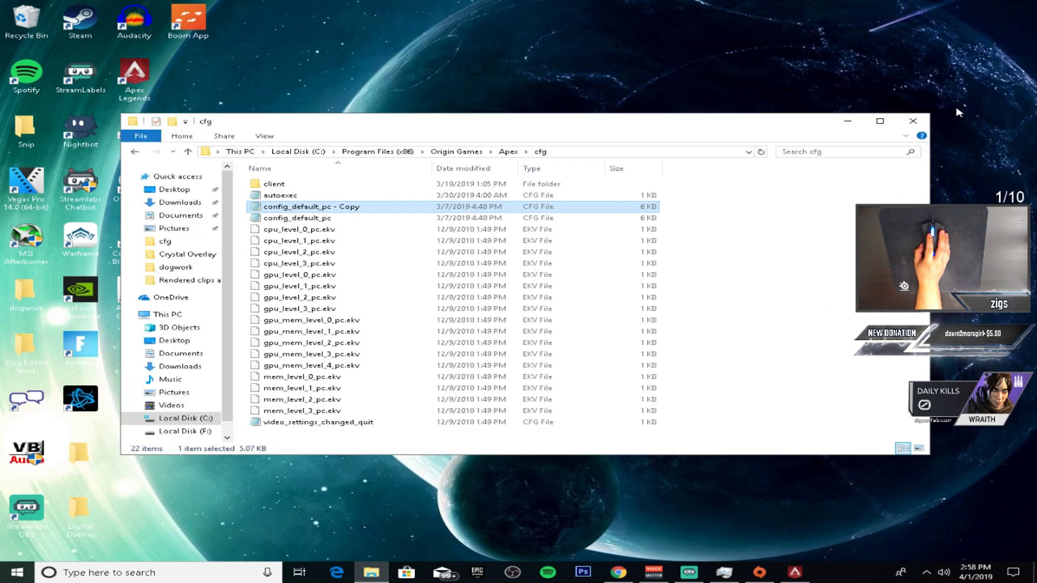
click(307, 197)
double_click(307, 197)
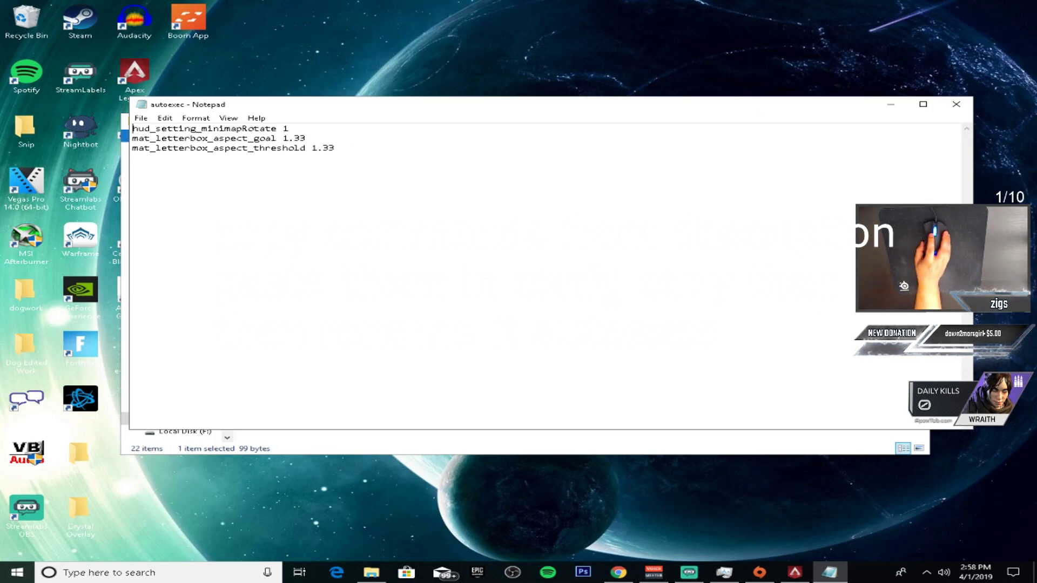
click(955, 106)
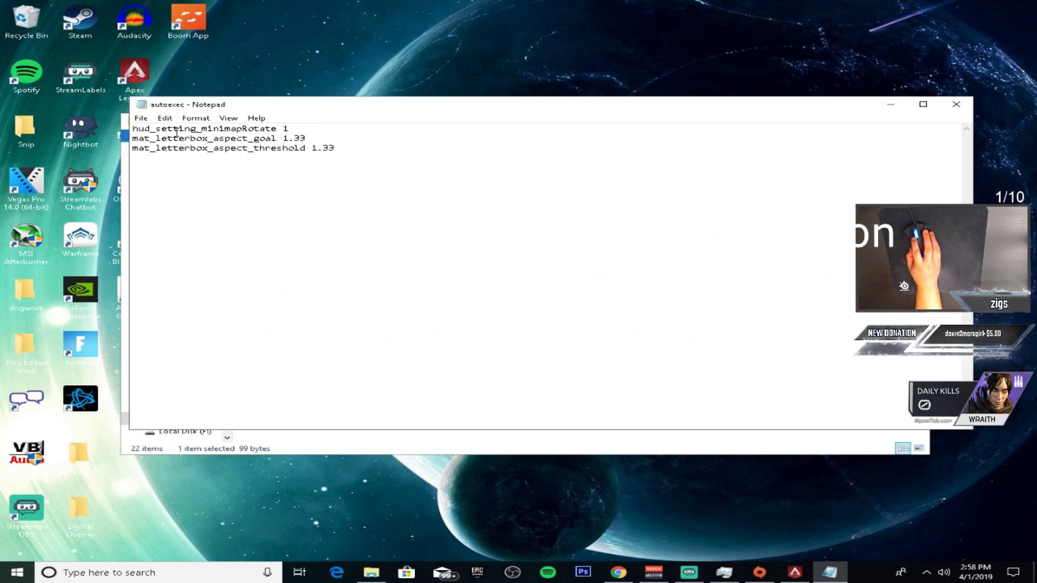
- Close Notepad, delete config_default_pc - Copy, and close the cfg folder window
click(957, 105)
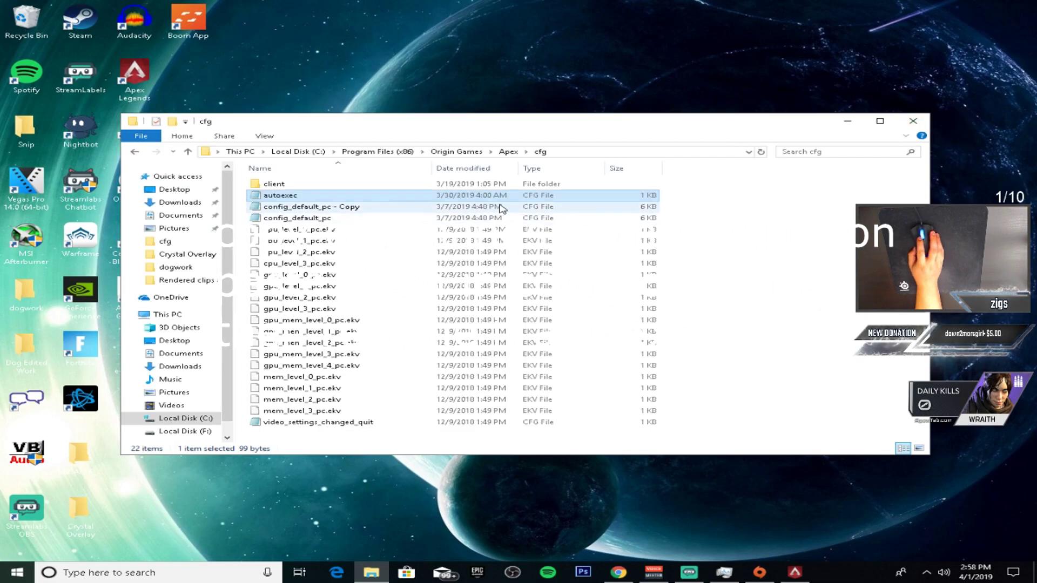
right_click(338, 211)
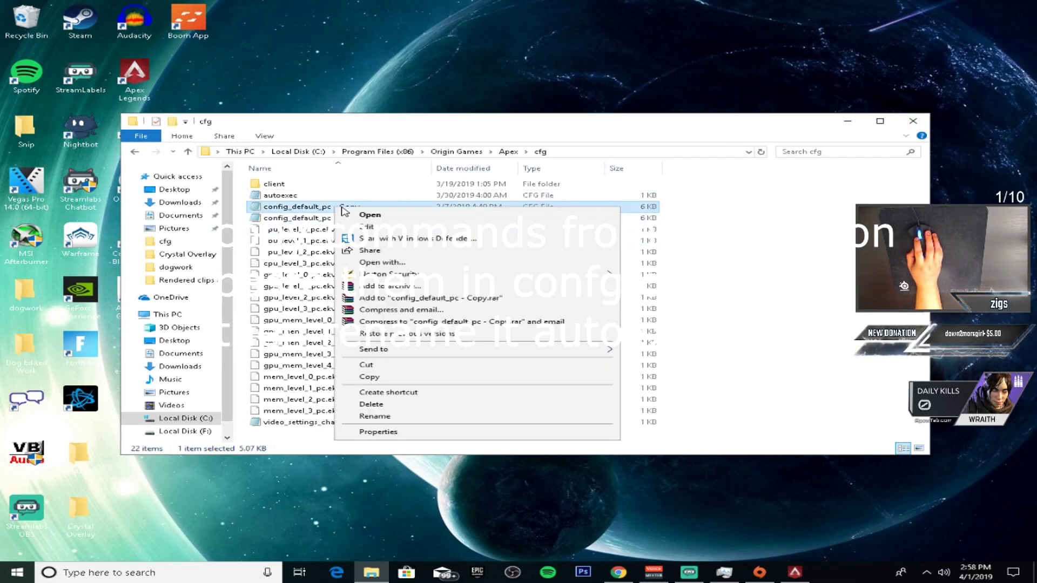
click(371, 409)
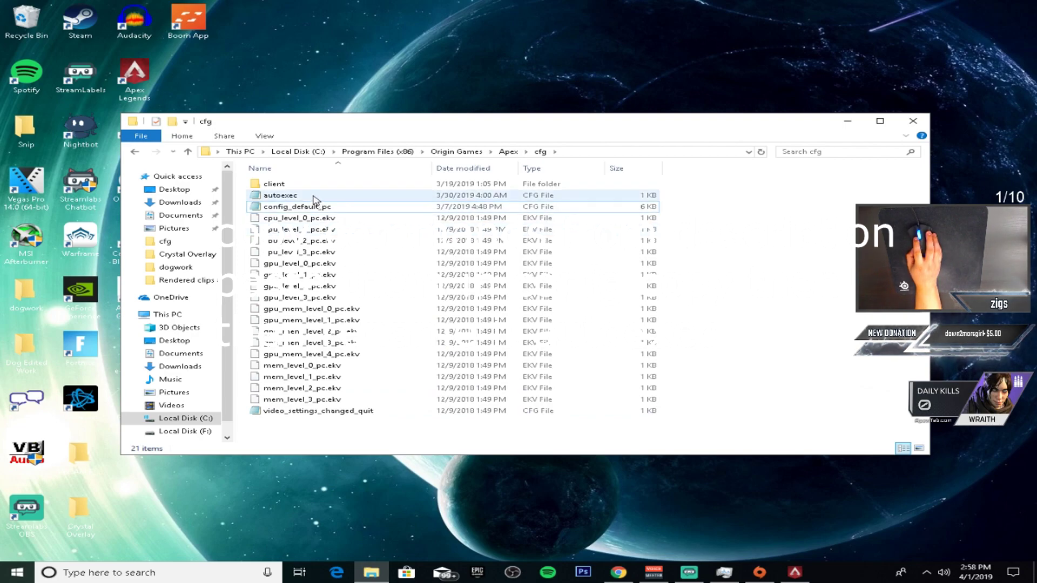
click(913, 121)
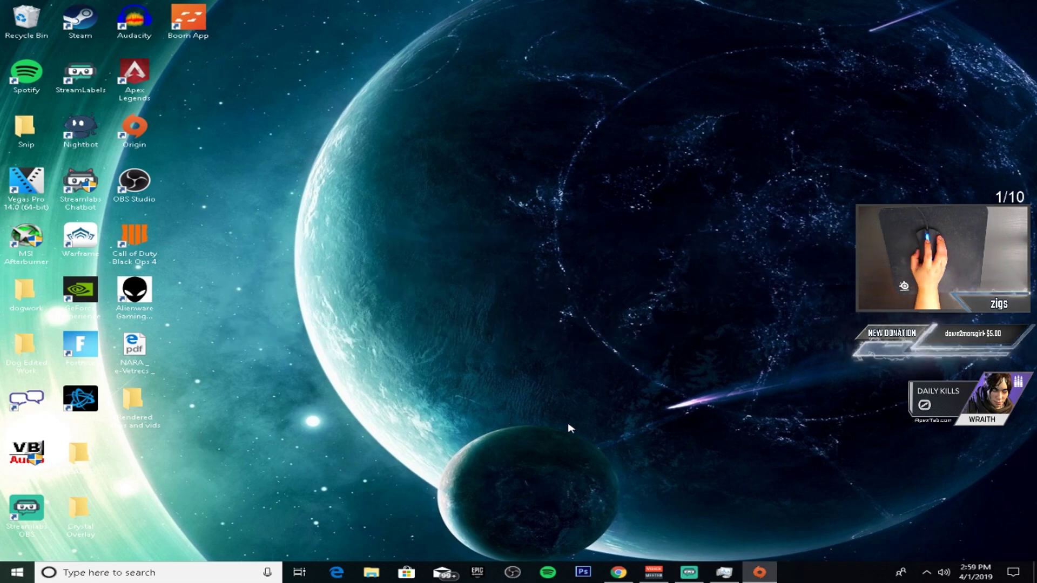
- Confirm Apex Legends' Origin launch arguments end with +exec autoexec after -freq 240, and save
click(759, 573)
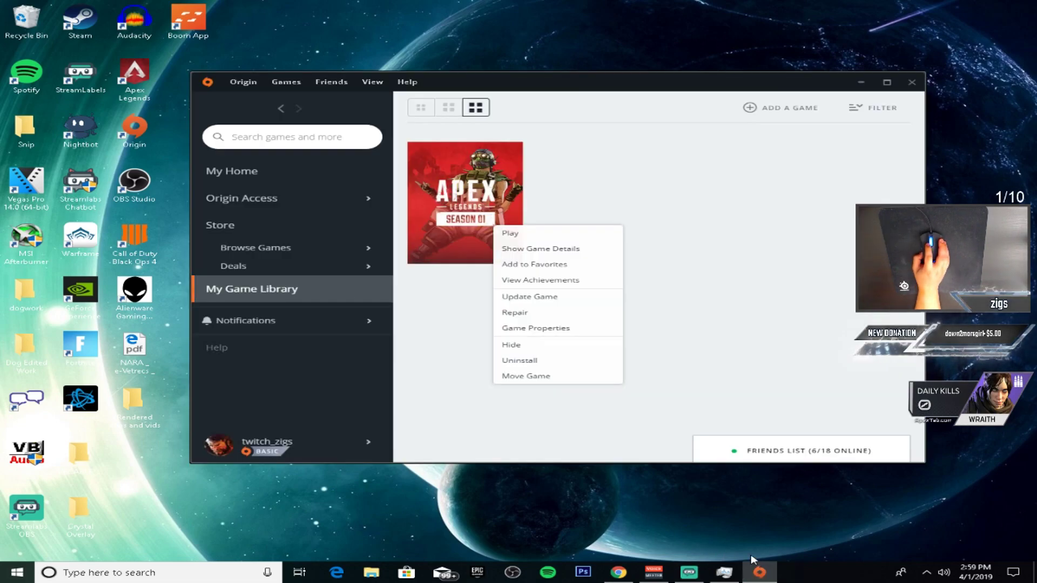
click(289, 291)
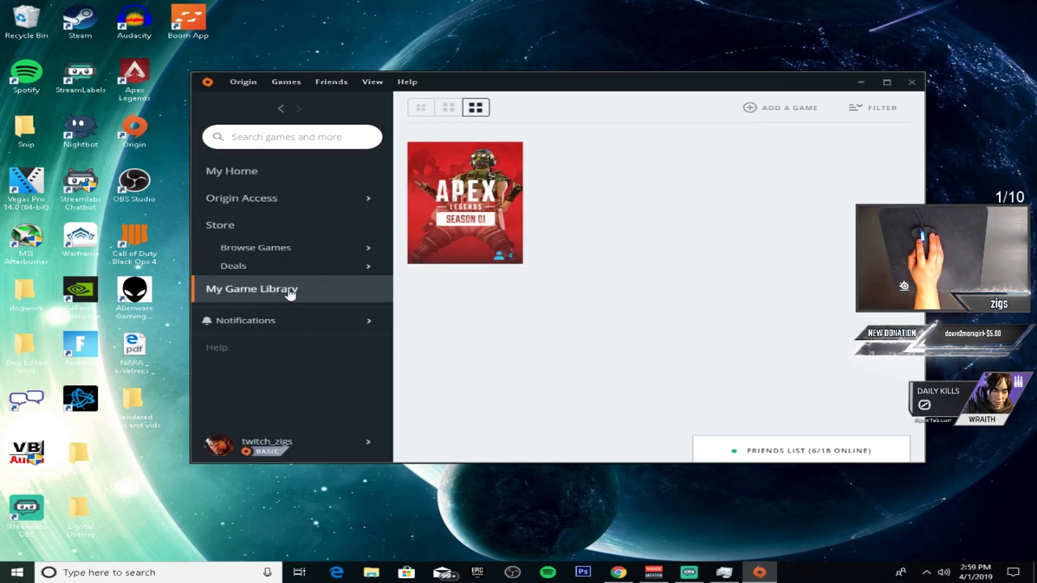
right_click(473, 204)
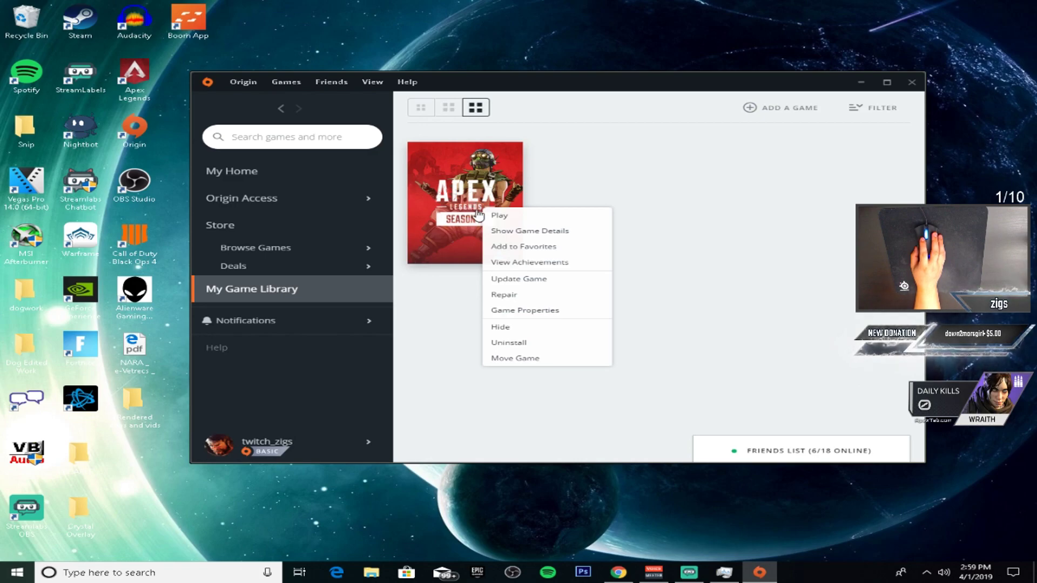
click(501, 311)
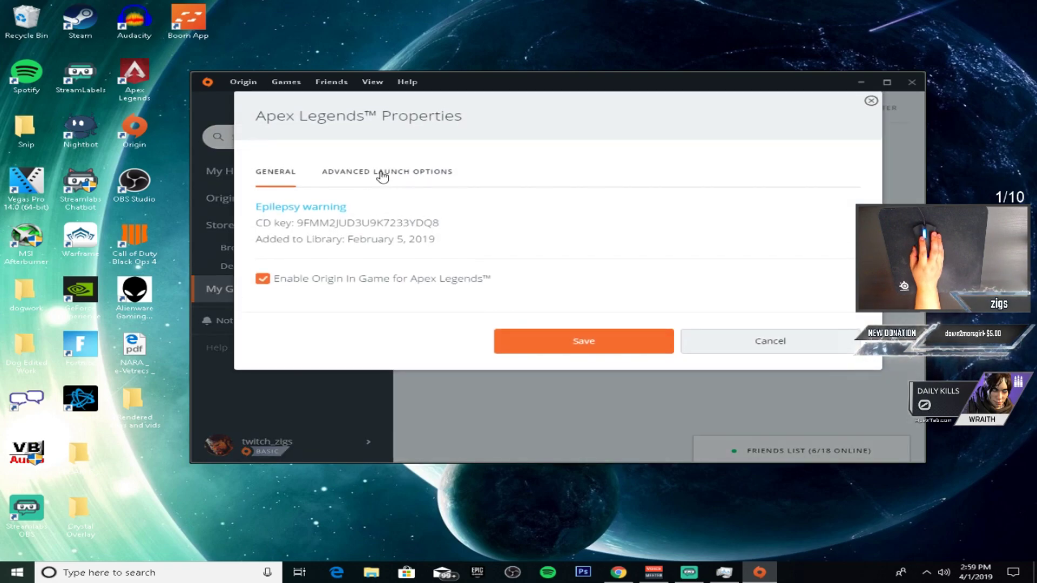
click(382, 172)
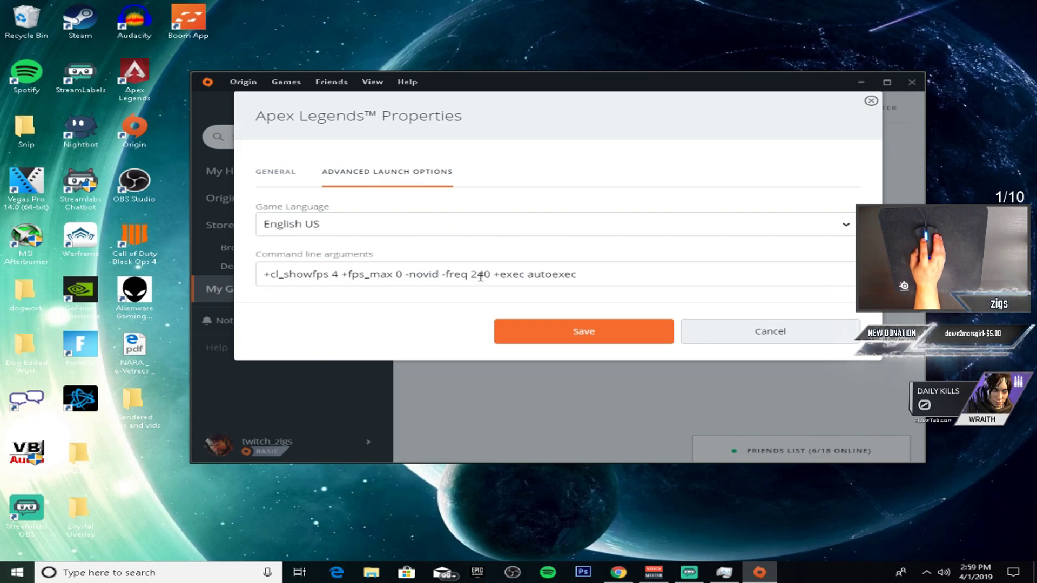
drag(493, 274, 595, 274)
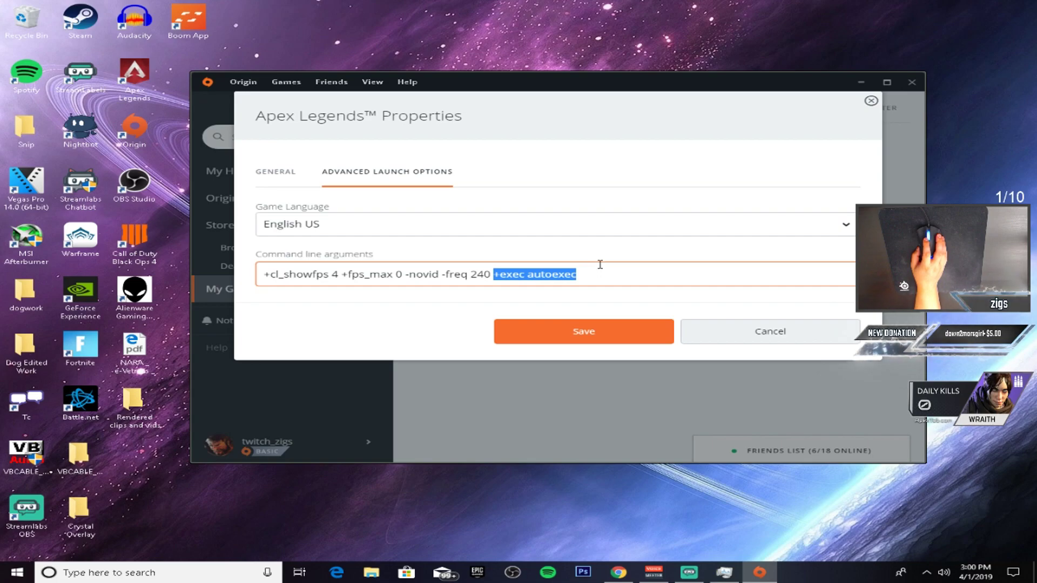
click(584, 335)
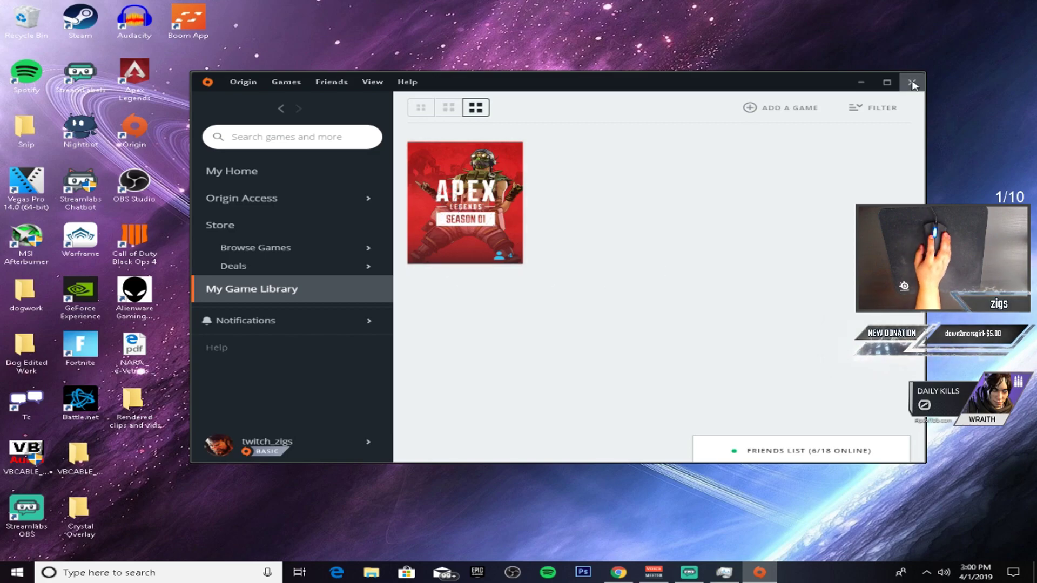
- Launch Apex Legends and apply a 16:10 aspect ratio at 1440 × 900 in Video settings
double_click(441, 208)
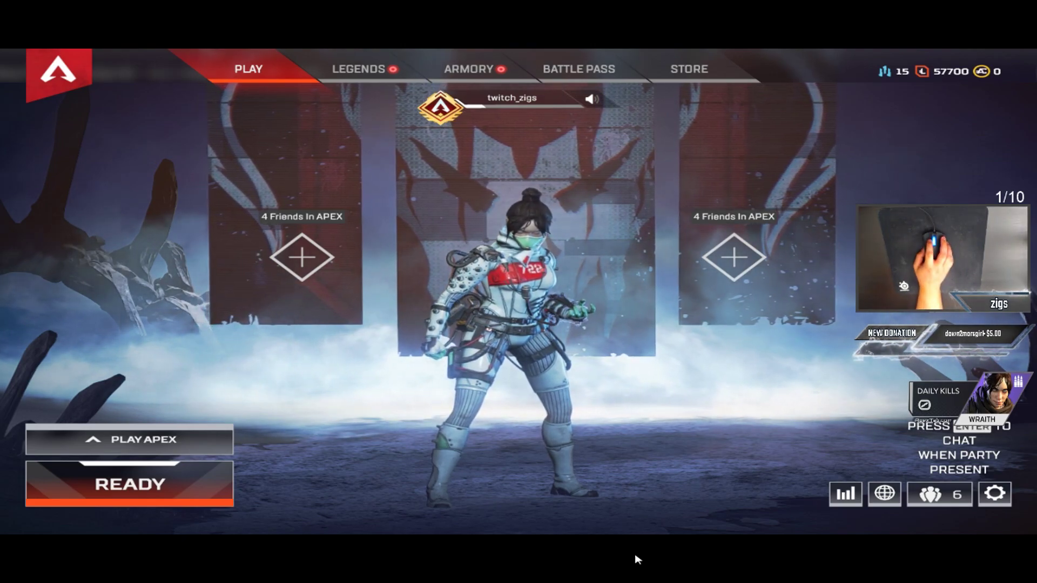
key(Escape)
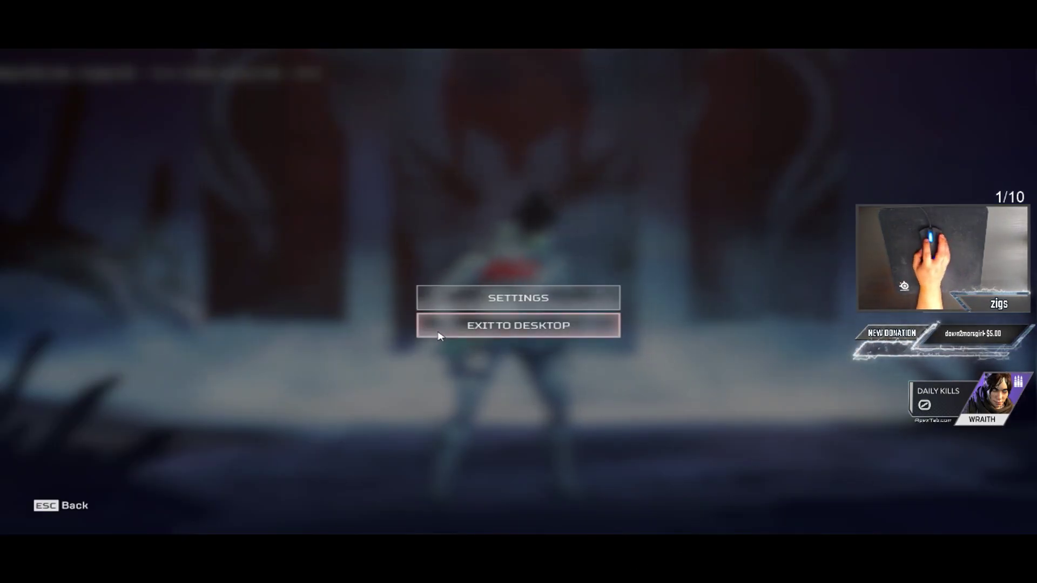
click(519, 294)
click(577, 69)
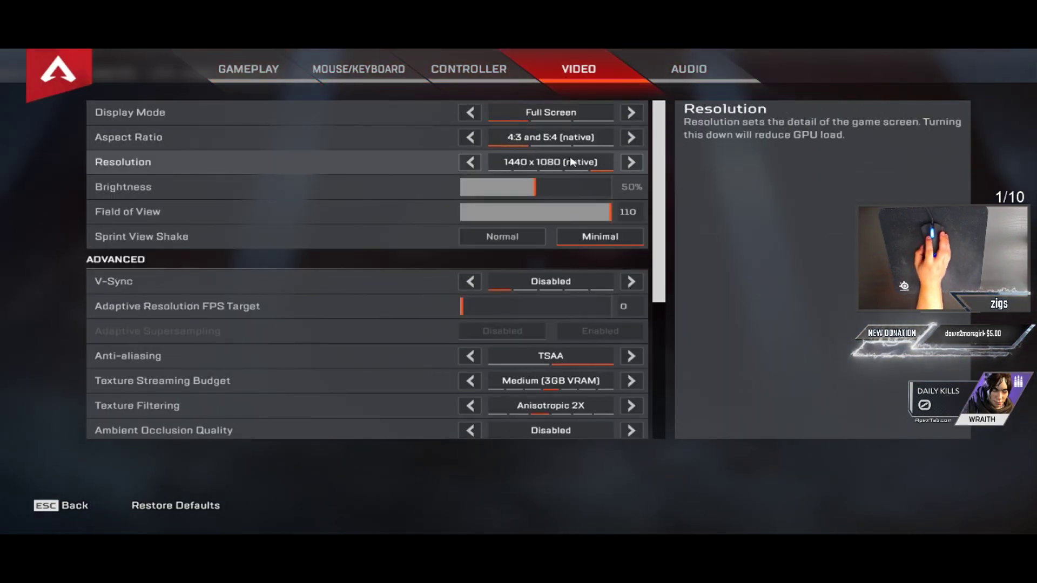
click(633, 137)
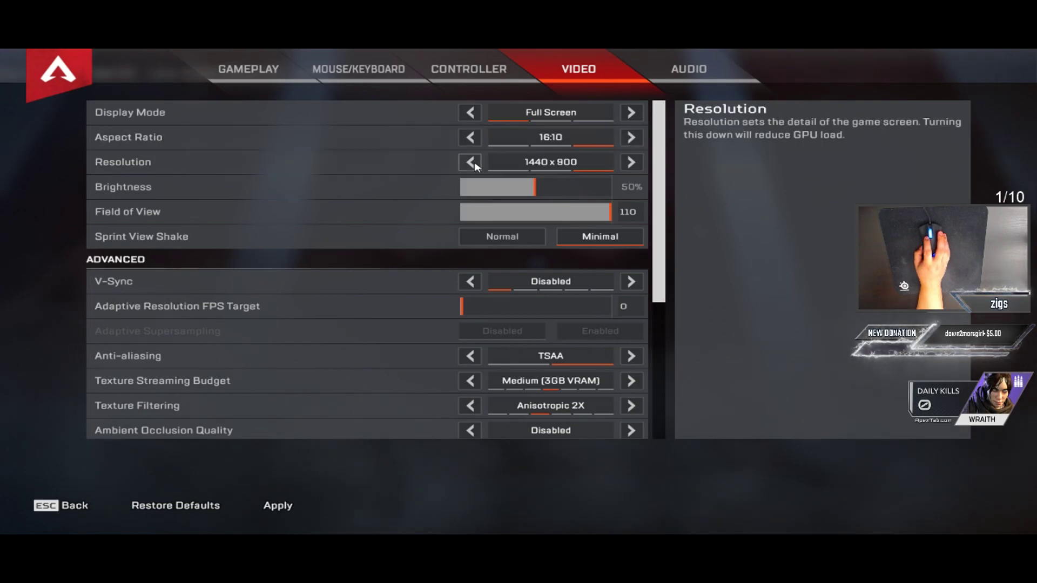
click(276, 508)
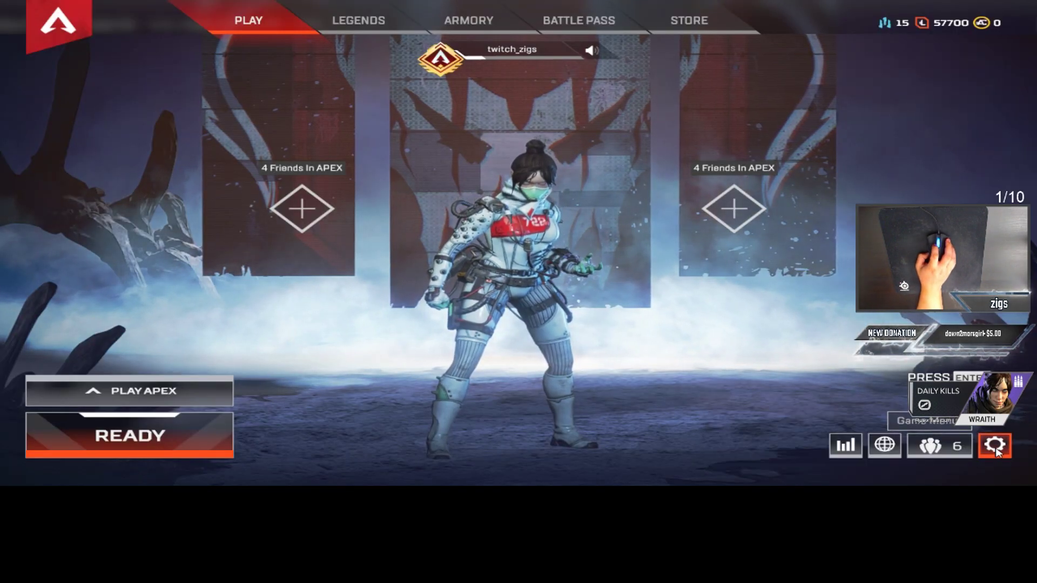
- Set Video to 4:3 and 5:4 (native) aspect with 1440 x 1080 (native) resolution, and keep it
click(996, 453)
click(518, 248)
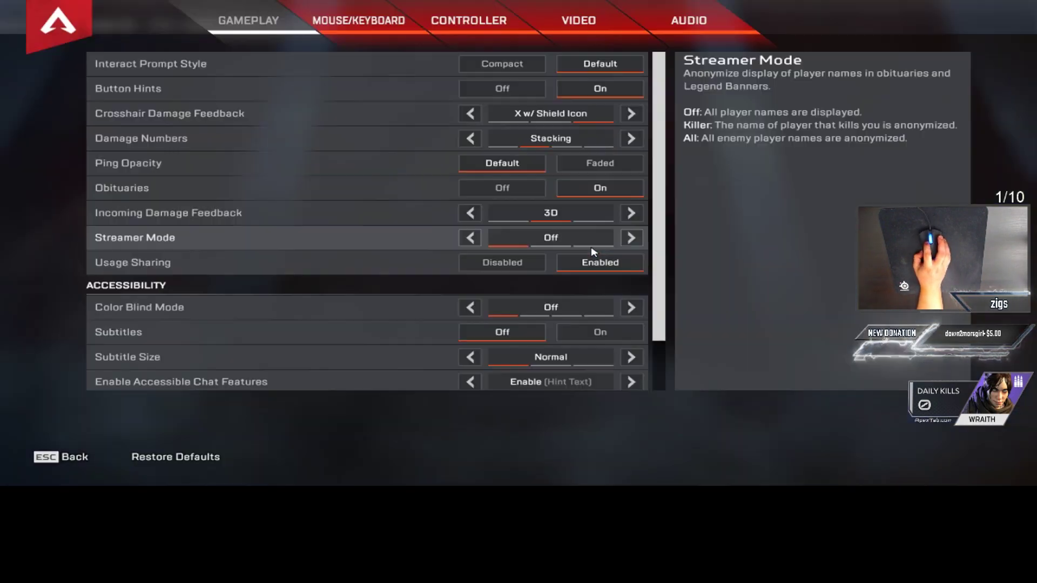
click(564, 20)
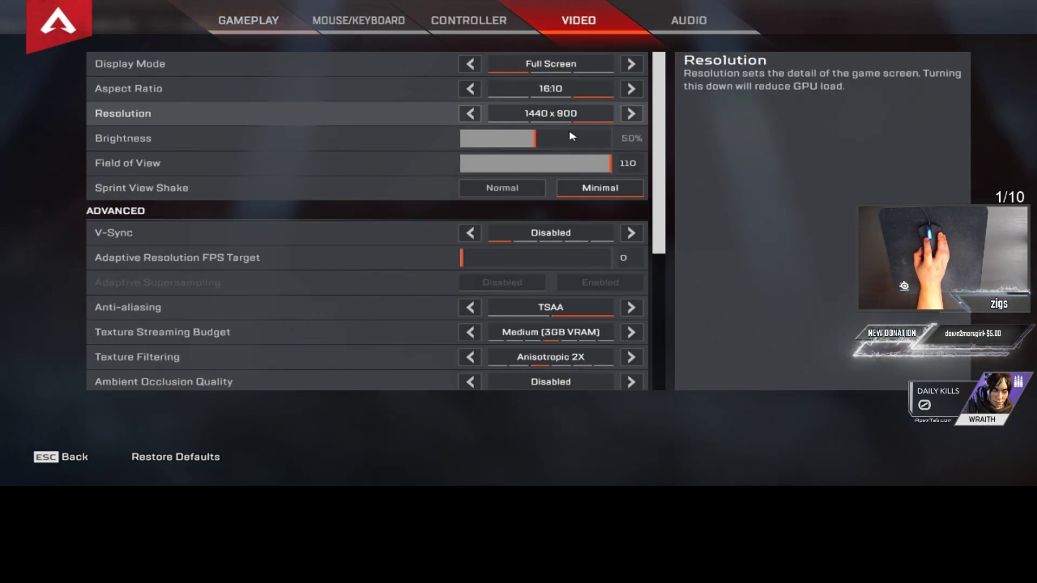
click(470, 88)
click(470, 89)
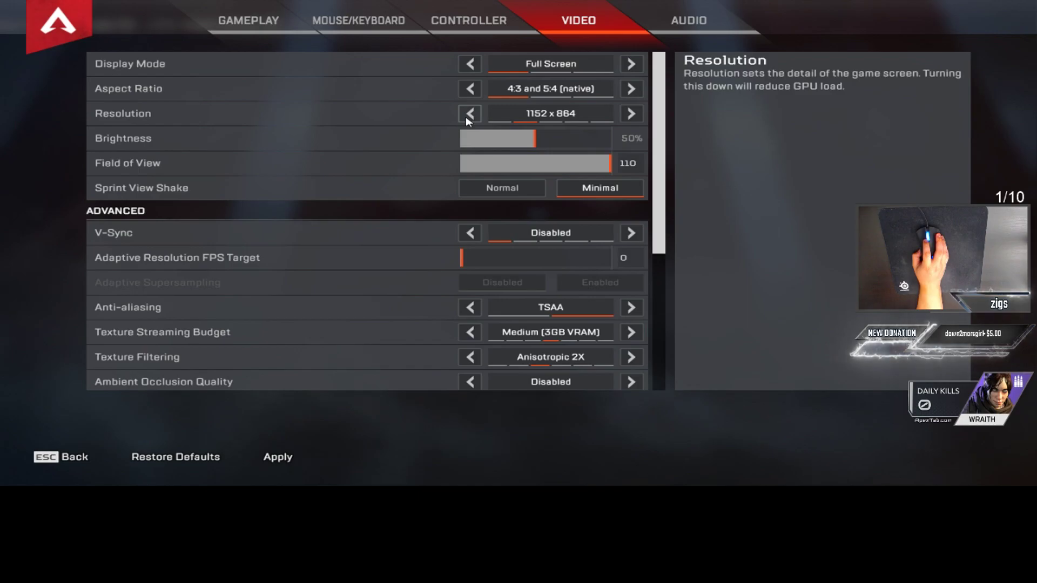
scroll(378, 270, down, 1)
click(632, 111)
click(631, 112)
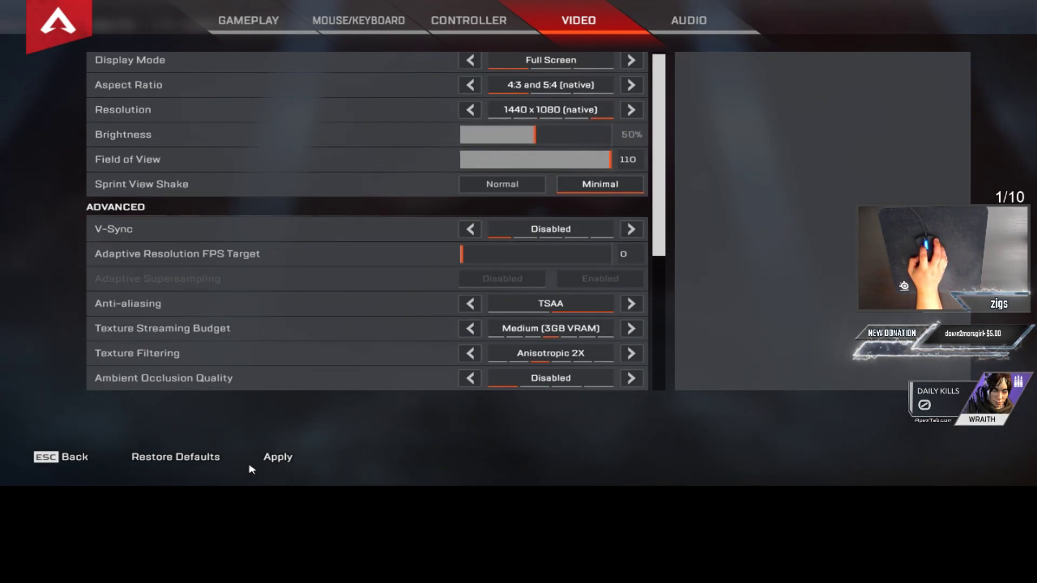
click(278, 457)
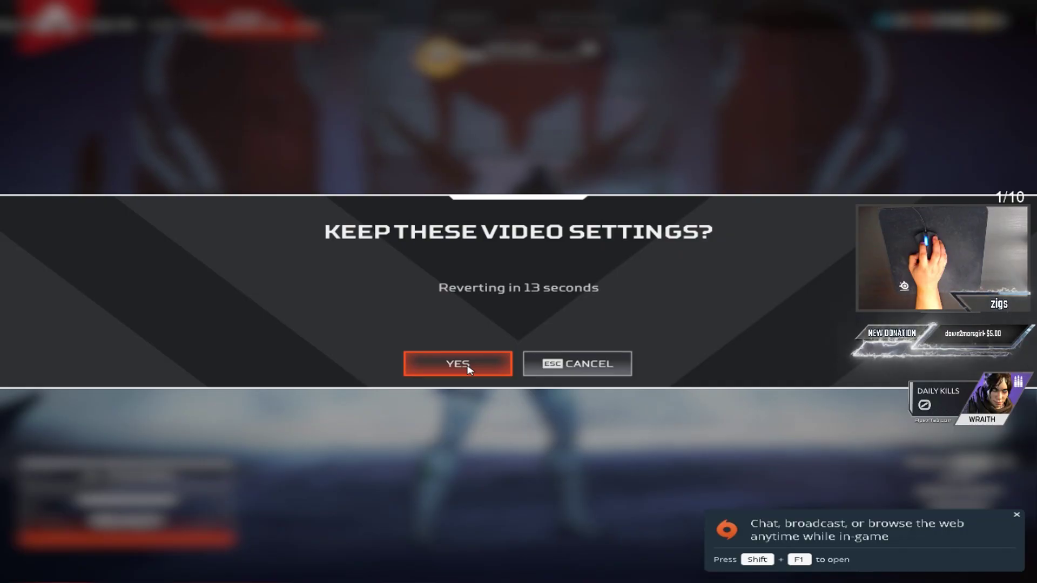
click(468, 369)
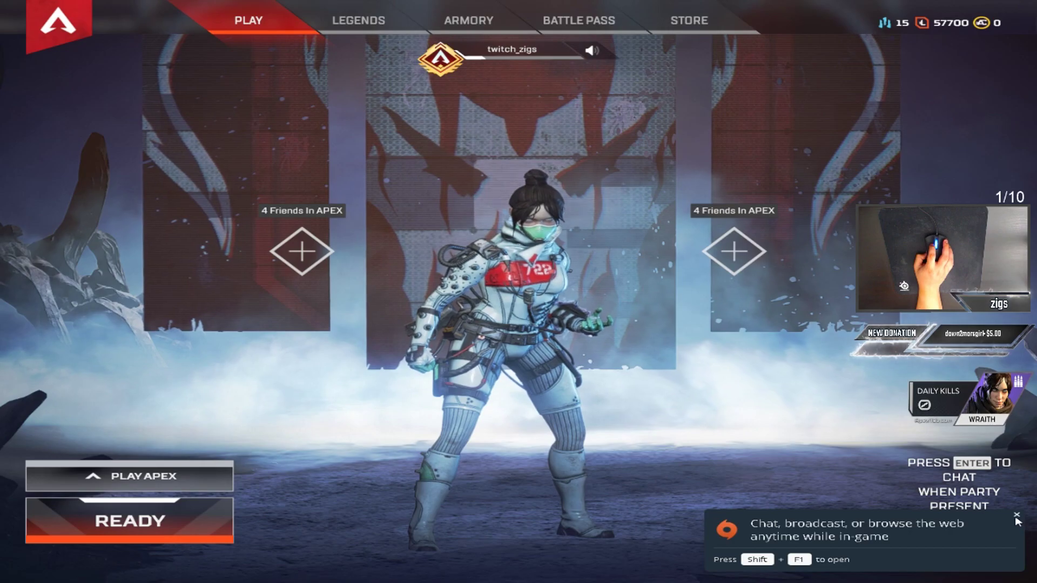